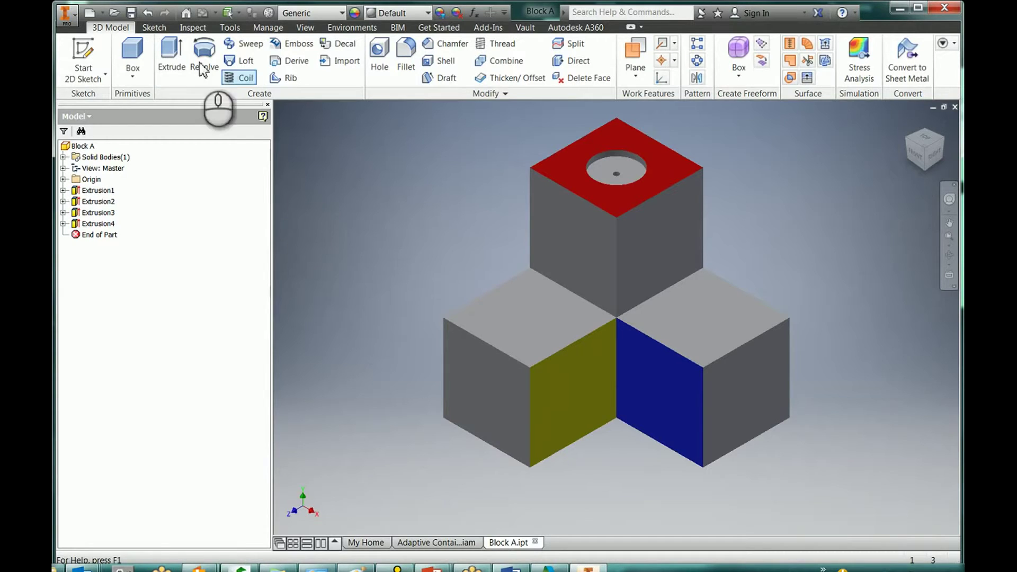
Open the Content Center library configuration for the active Inventor Assembly project
{"action": "left_click", "coordinate": [67, 17]}
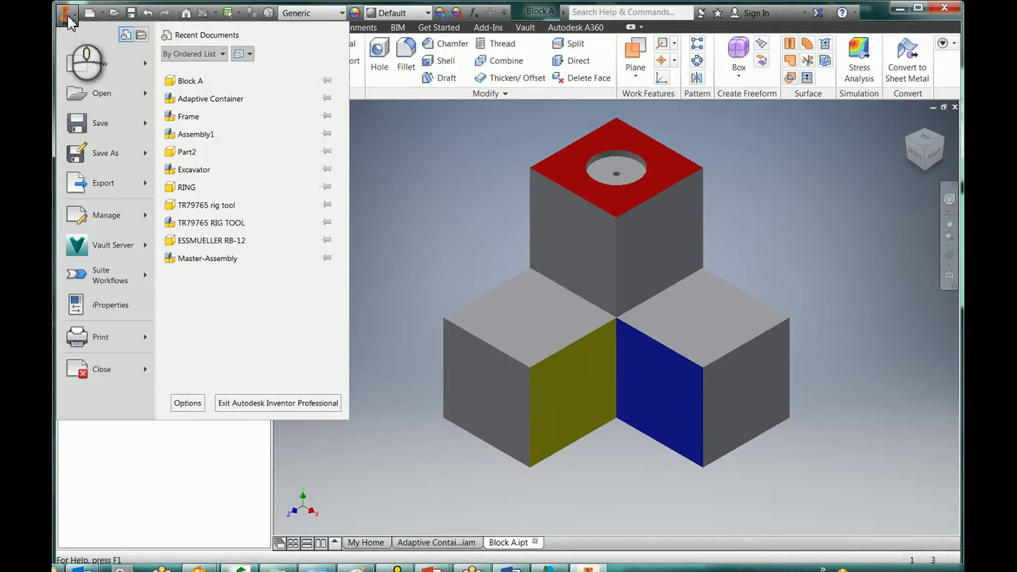
{"action": "mouse_move", "coordinate": [91, 221]}
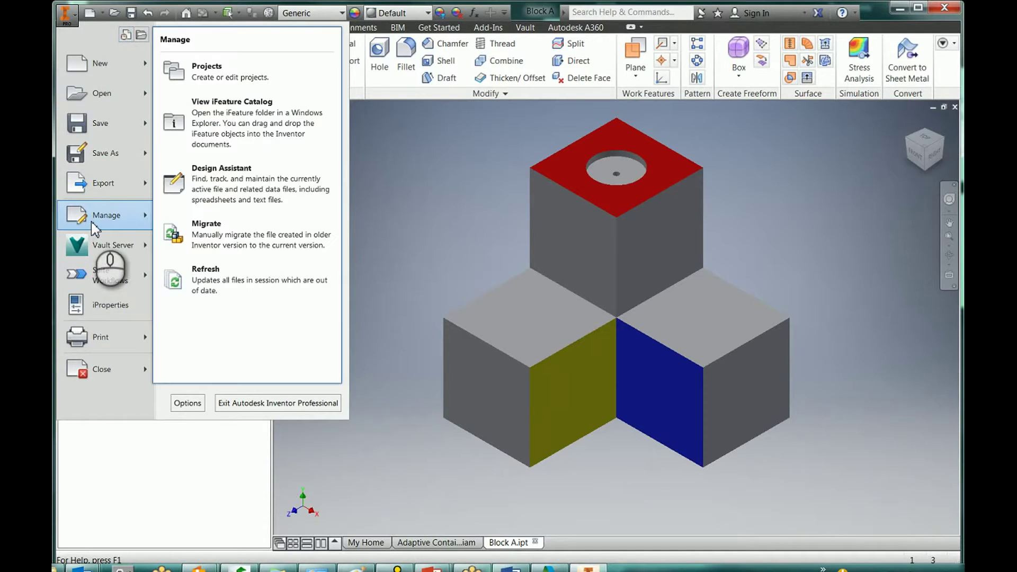
{"action": "left_click", "coordinate": [298, 73]}
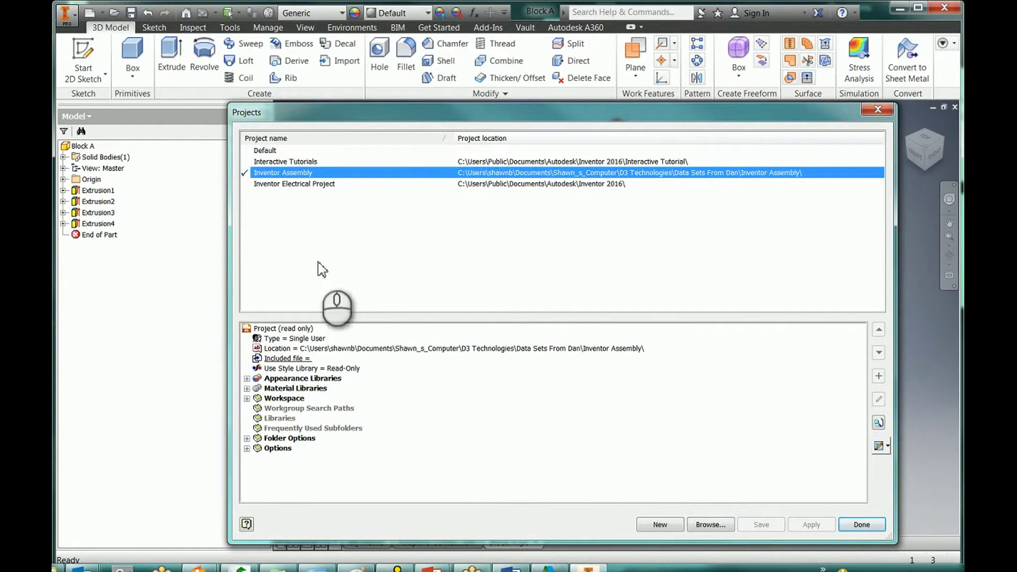
{"action": "left_click", "coordinate": [886, 448]}
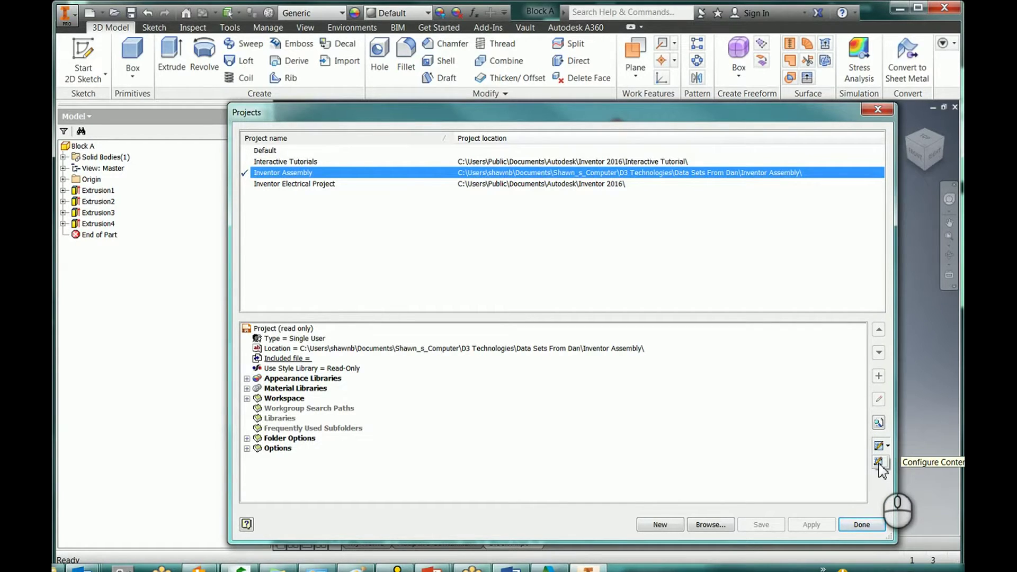
{"action": "left_click", "coordinate": [878, 463]}
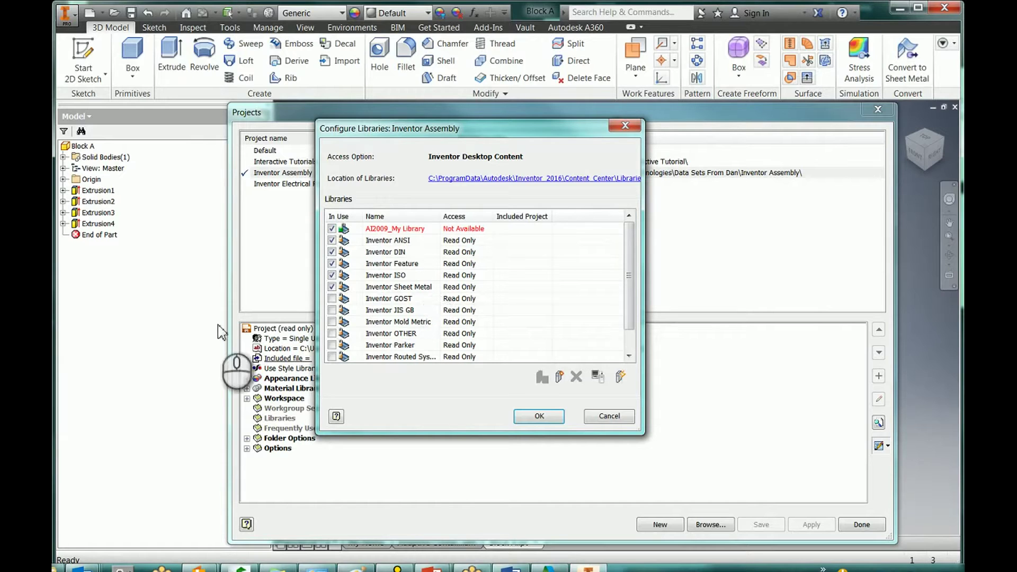
Create a new Content Center library with the display name and file name Custom Parts
{"action": "left_click", "coordinate": [563, 379]}
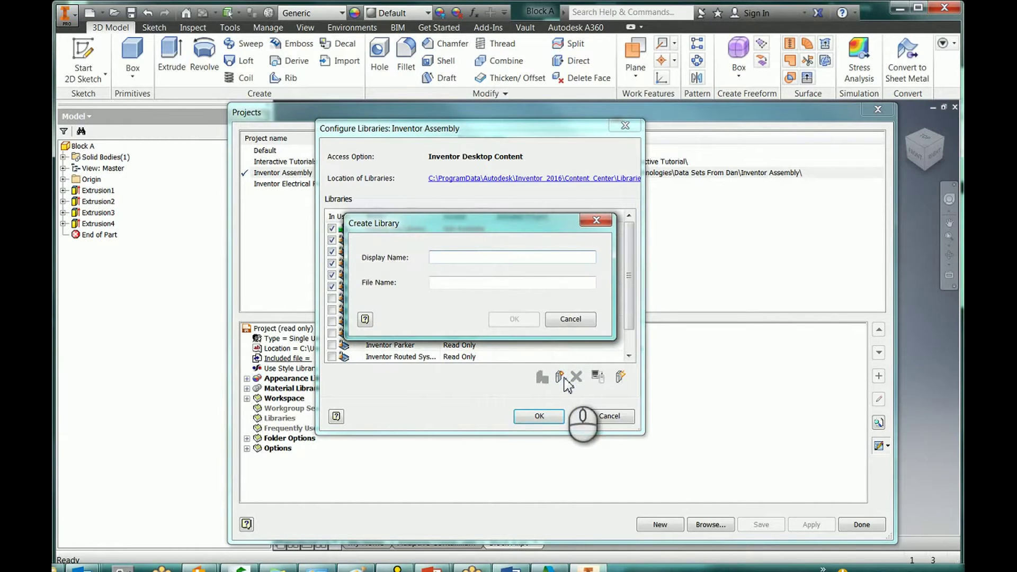
{"action": "left_click", "coordinate": [475, 256]}
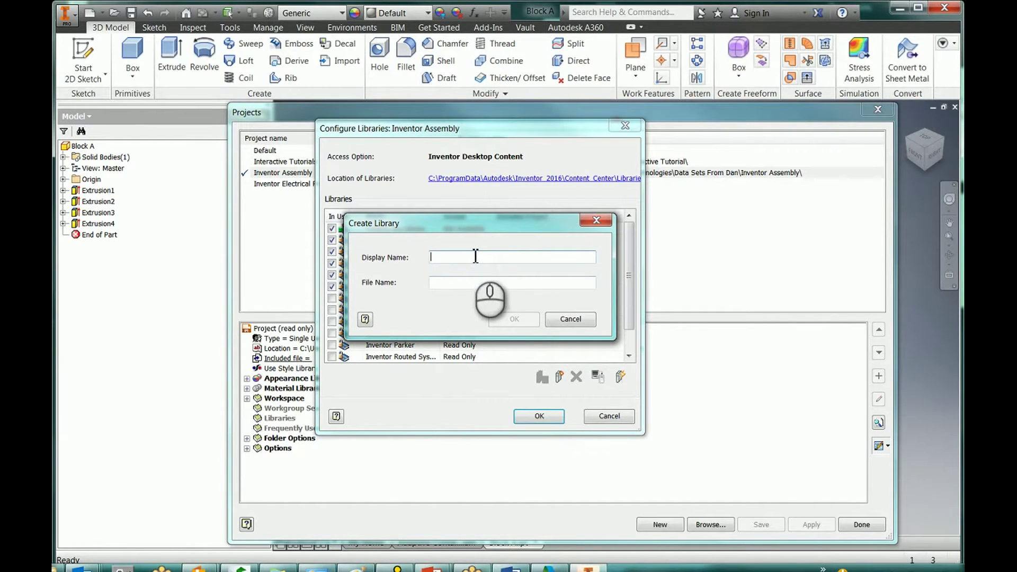
{"action": "type", "text": "Cus"}
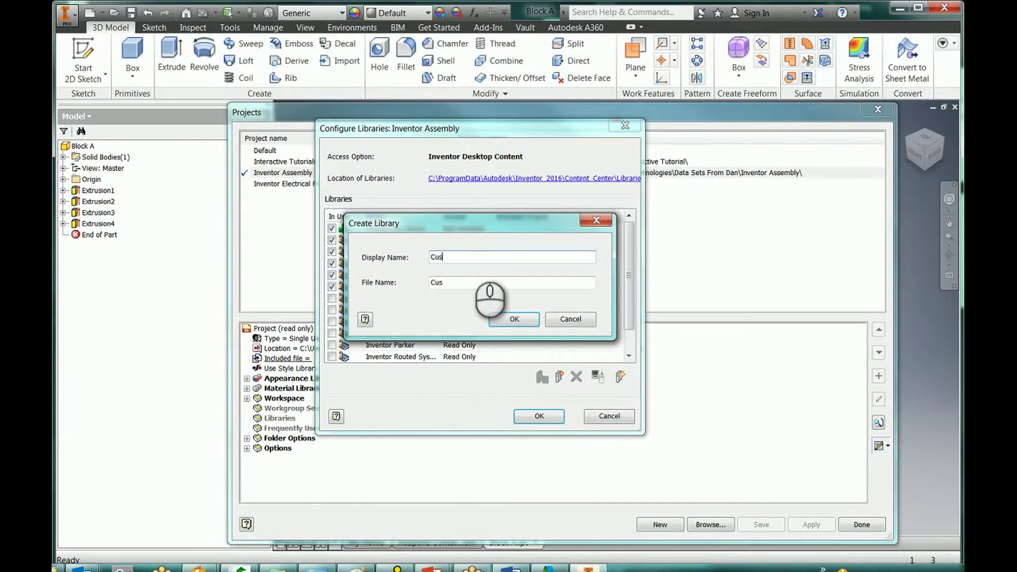
{"action": "type", "text": "tom Partsw"}
{"action": "key", "text": "BackSpace"}
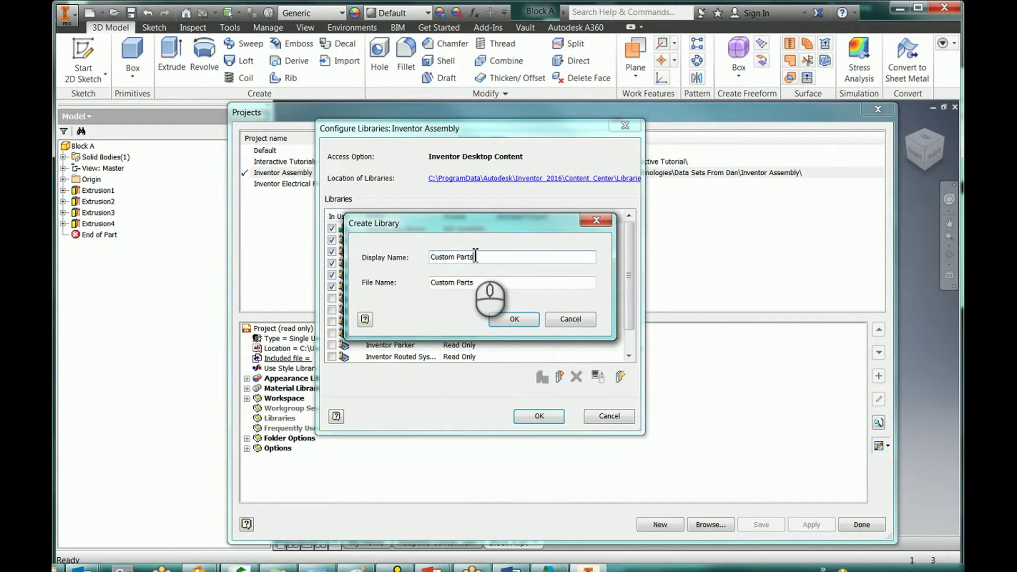
{"action": "left_click", "coordinate": [519, 320]}
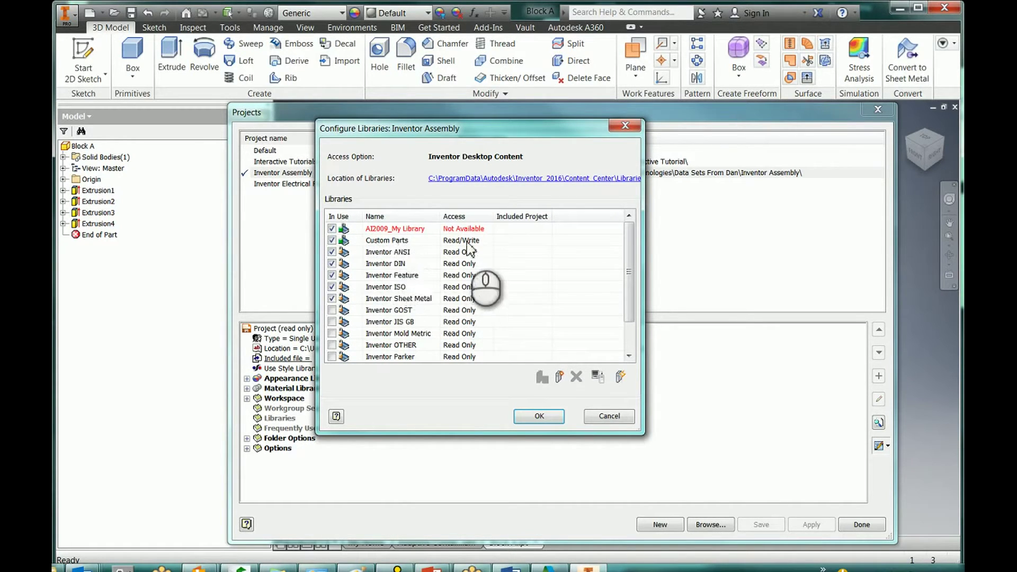
Accept the library configuration, save the Inventor Assembly project and close the project settings
{"action": "left_click", "coordinate": [537, 416]}
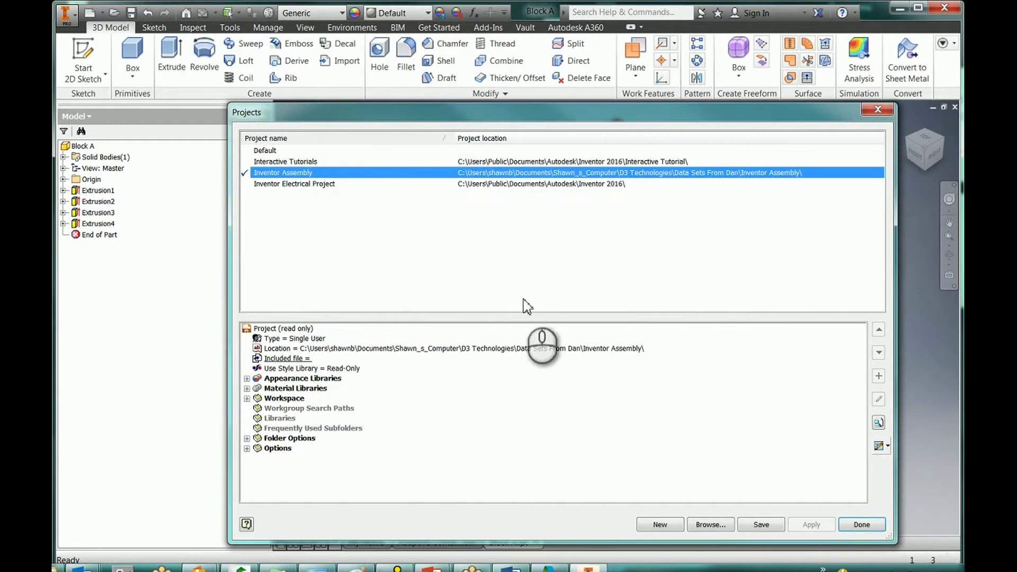
{"action": "left_click", "coordinate": [764, 525]}
{"action": "left_click", "coordinate": [852, 524]}
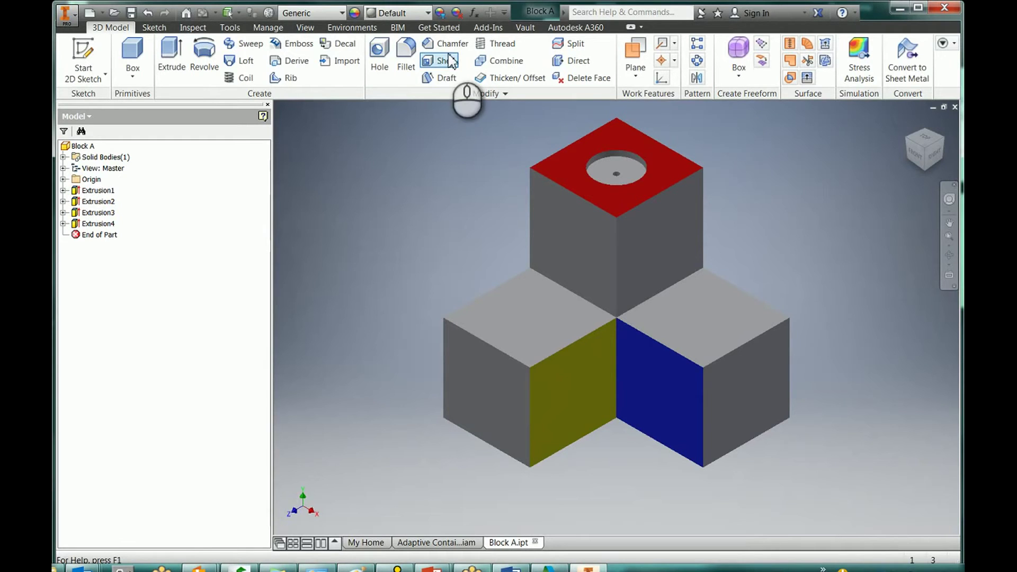
Copy the Other Parts category structure to the Custom Parts library in the Content Center Editor, and close the editor
{"action": "left_click", "coordinate": [284, 30]}
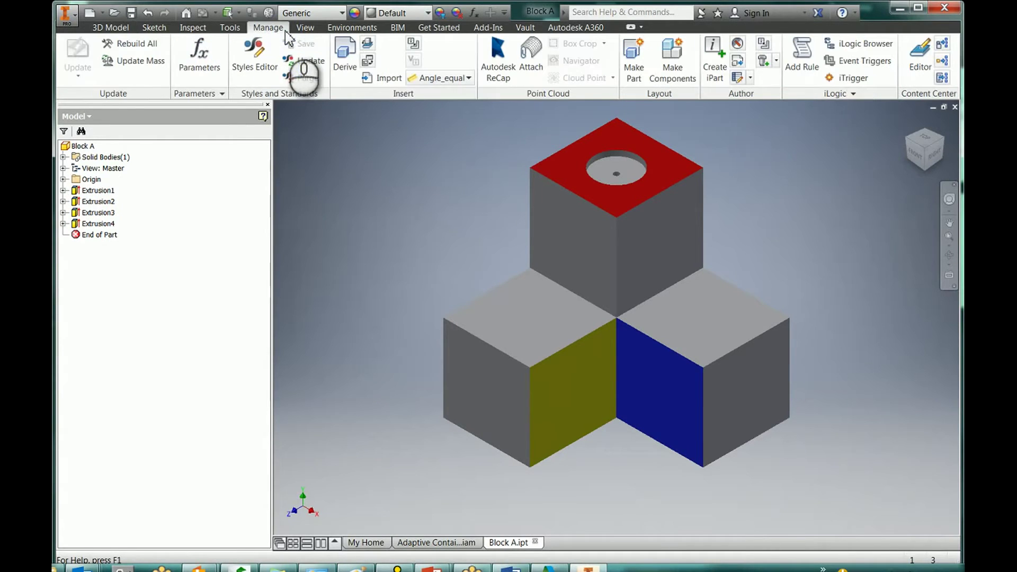
{"action": "left_click", "coordinate": [920, 55]}
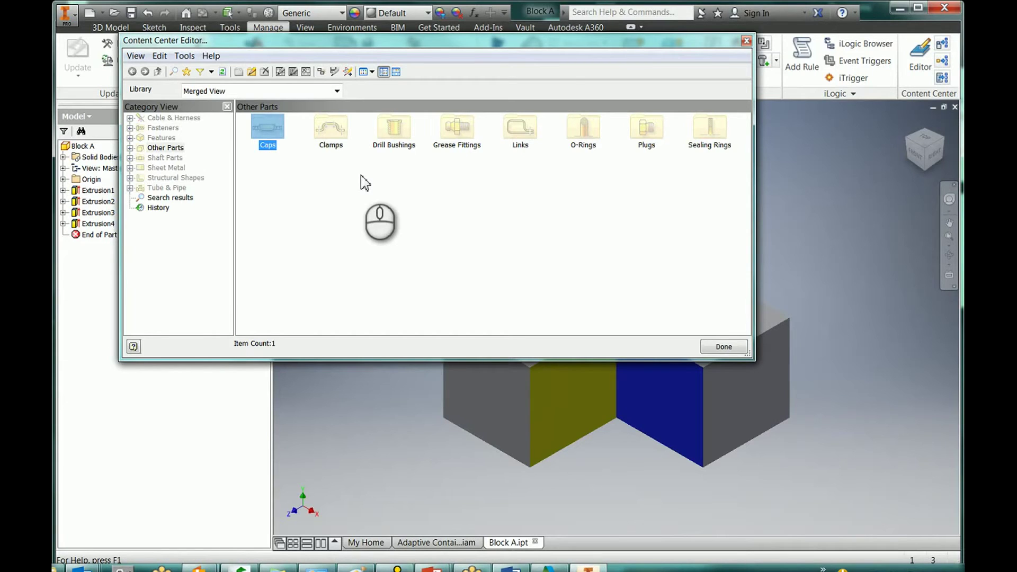
{"action": "right_click", "coordinate": [143, 155]}
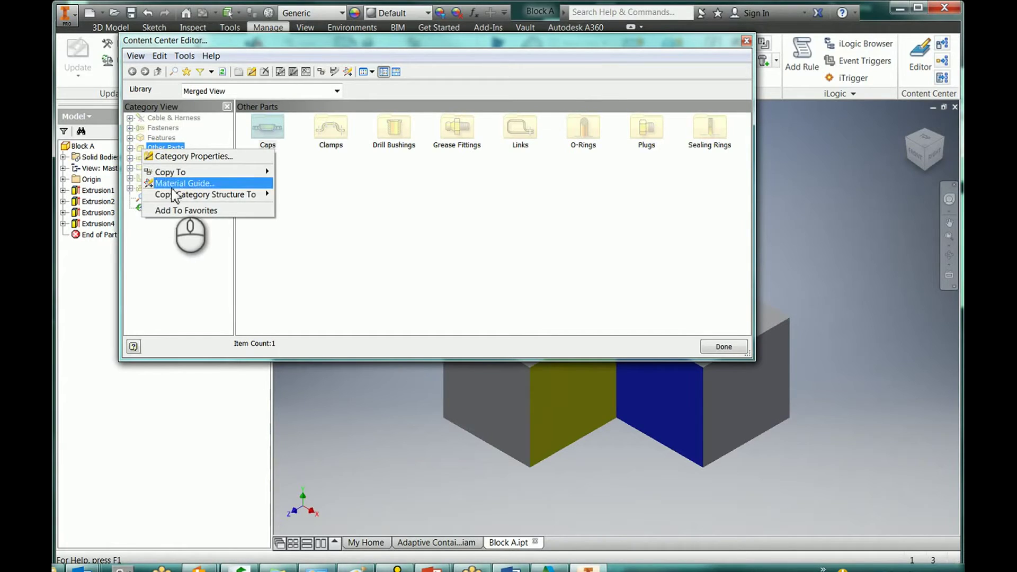
{"action": "mouse_move", "coordinate": [175, 197]}
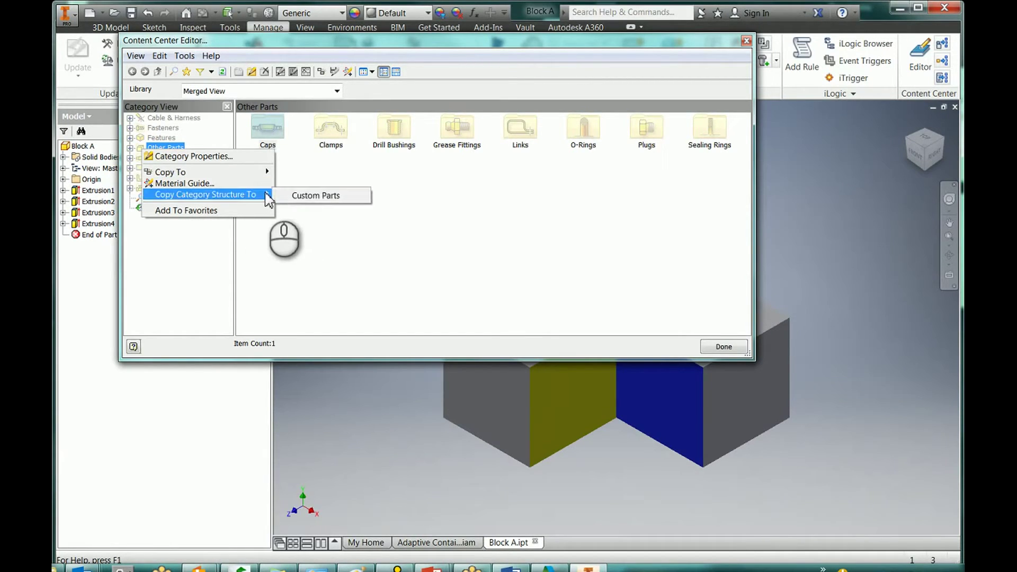
{"action": "left_click", "coordinate": [338, 196]}
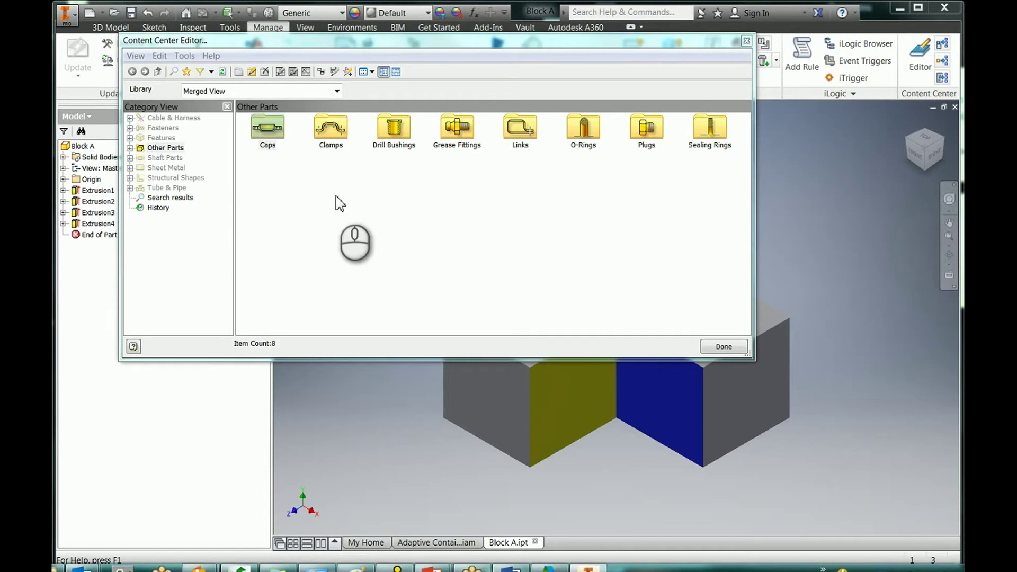
{"action": "left_click", "coordinate": [724, 347]}
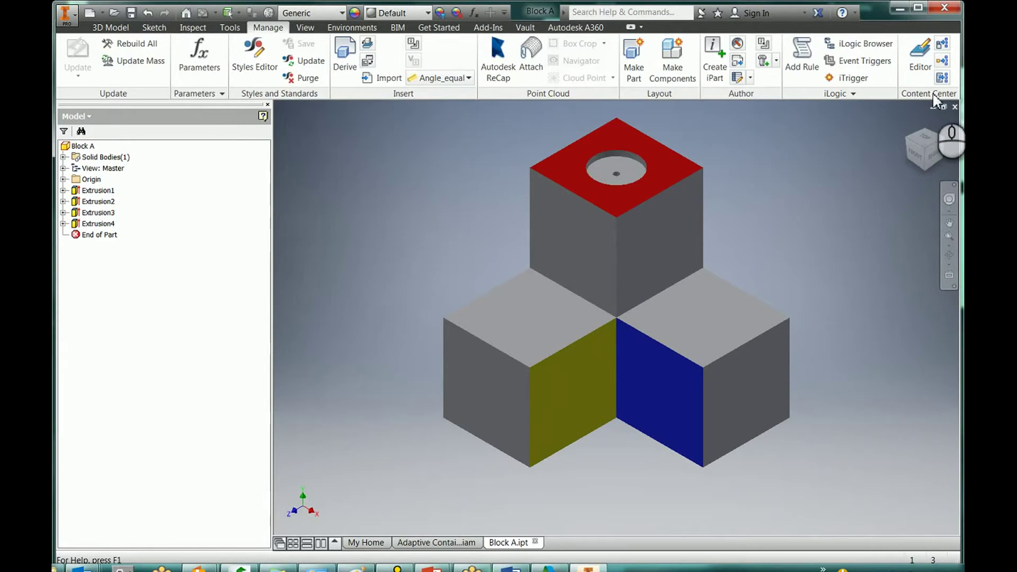
Start publishing the part to the Custom Parts library under the Features > English > Block category, leaving the category parameters unmapped
{"action": "left_click", "coordinate": [942, 63]}
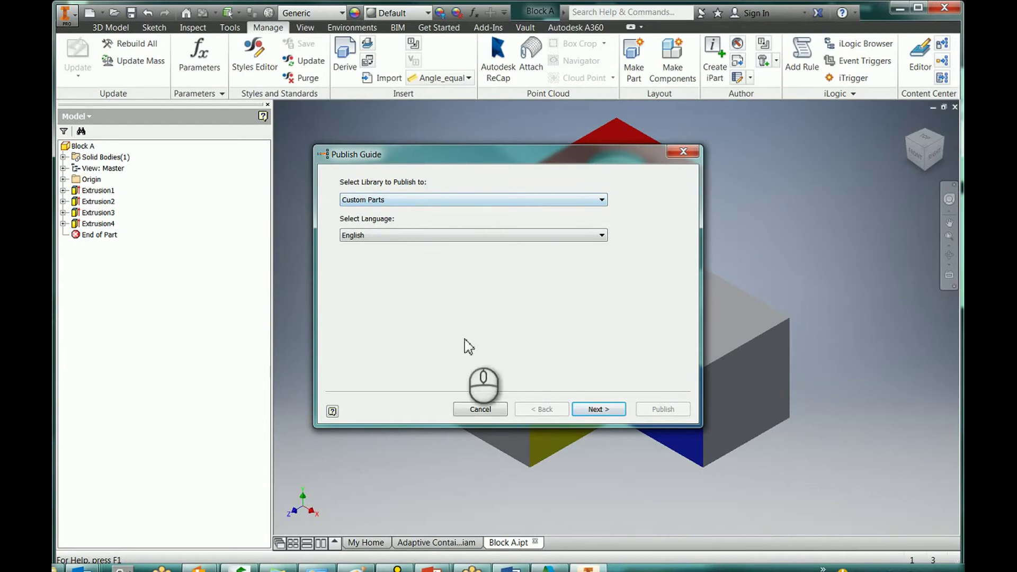
{"action": "left_click", "coordinate": [600, 410]}
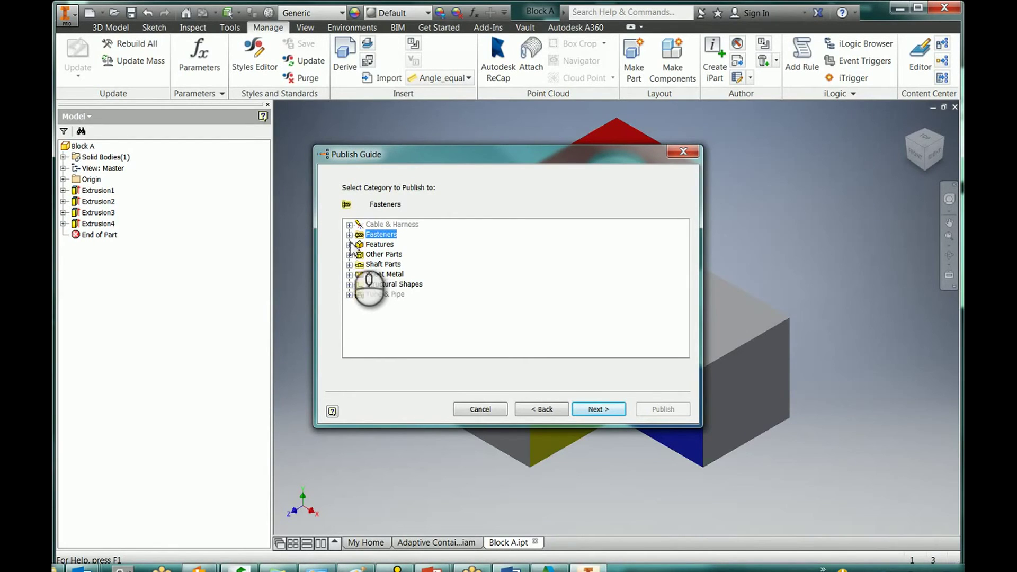
{"action": "left_click", "coordinate": [349, 244]}
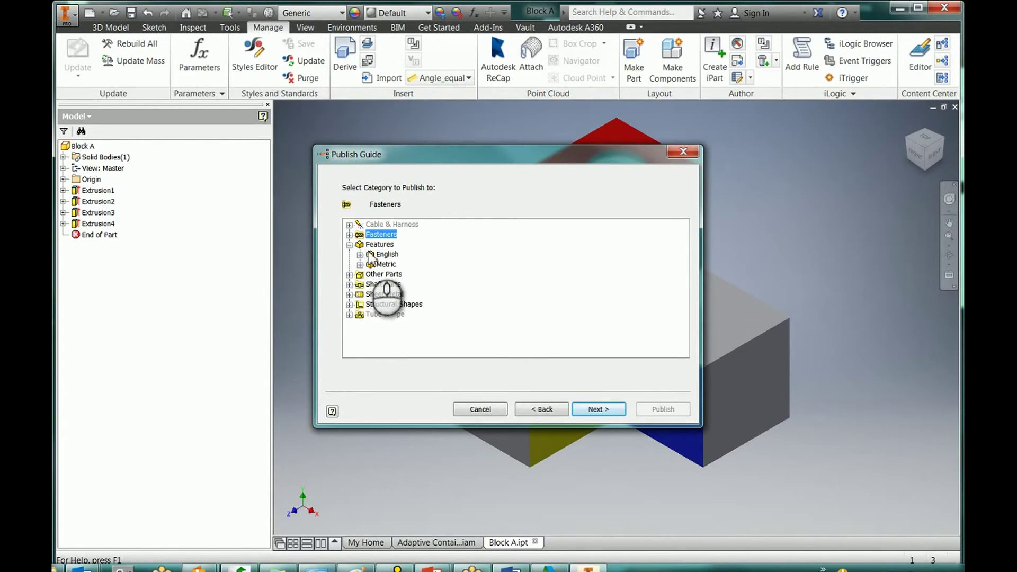
{"action": "left_click", "coordinate": [361, 254]}
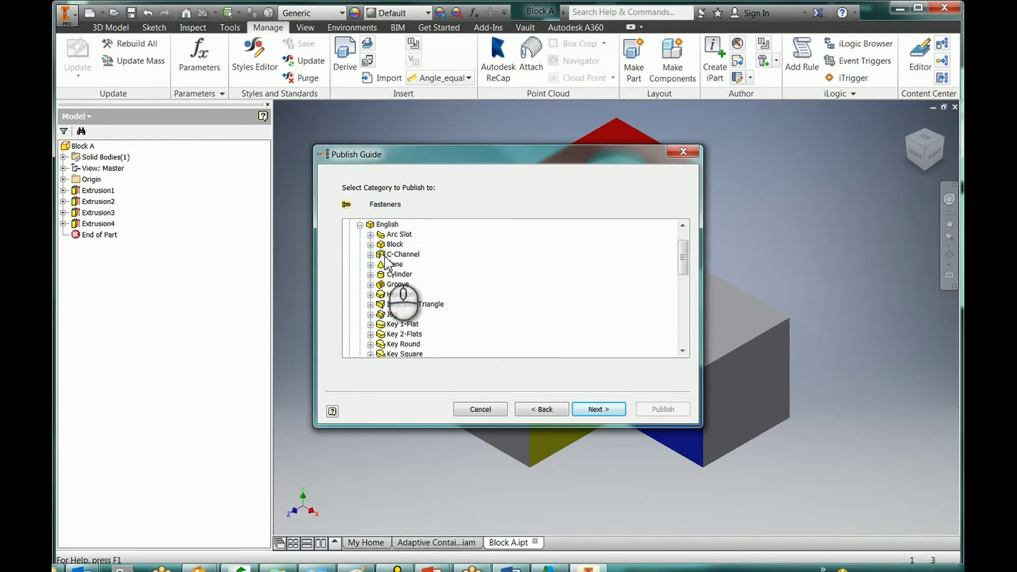
{"action": "left_click", "coordinate": [395, 244]}
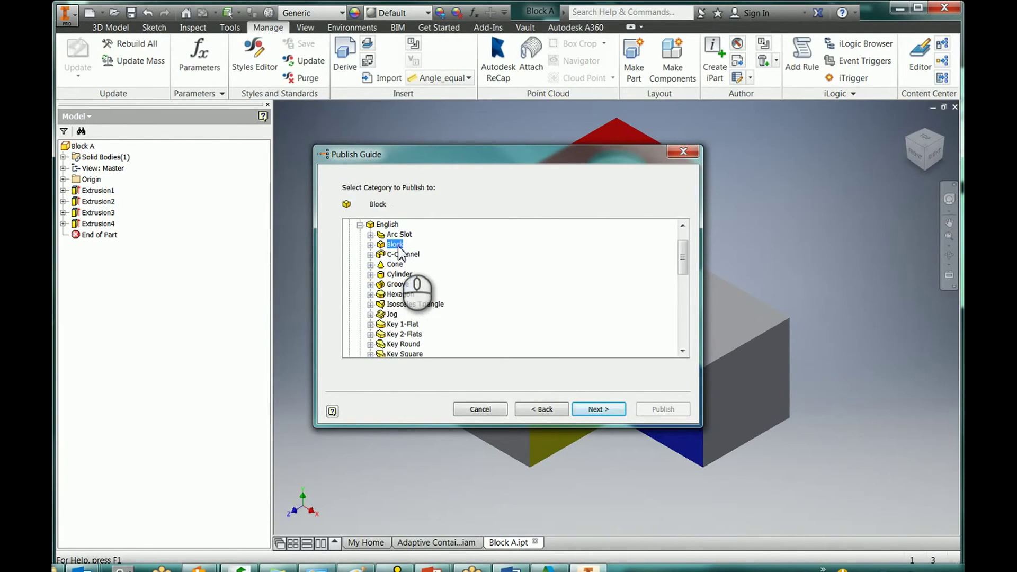
{"action": "left_click", "coordinate": [600, 409]}
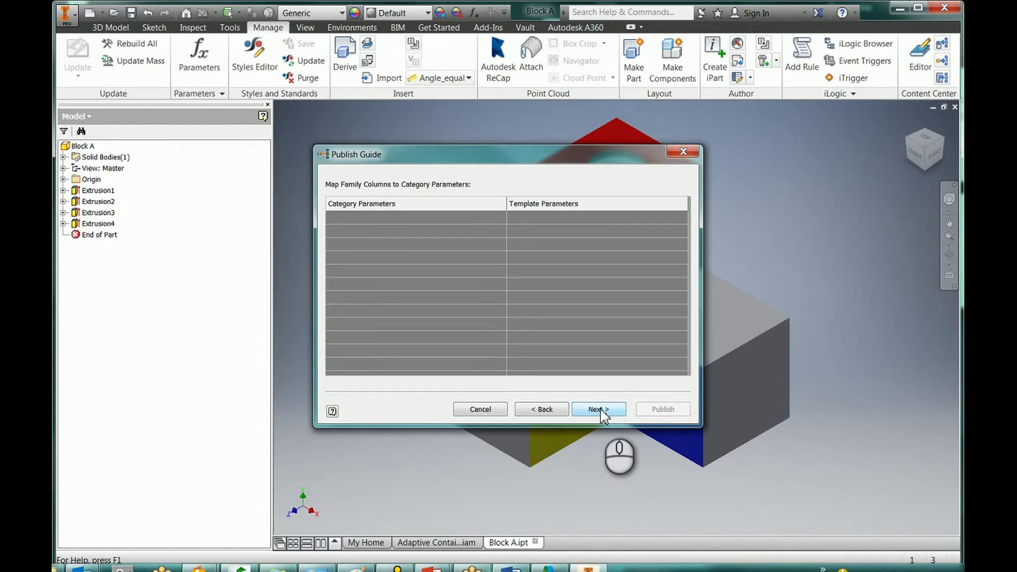
{"action": "left_click", "coordinate": [600, 409]}
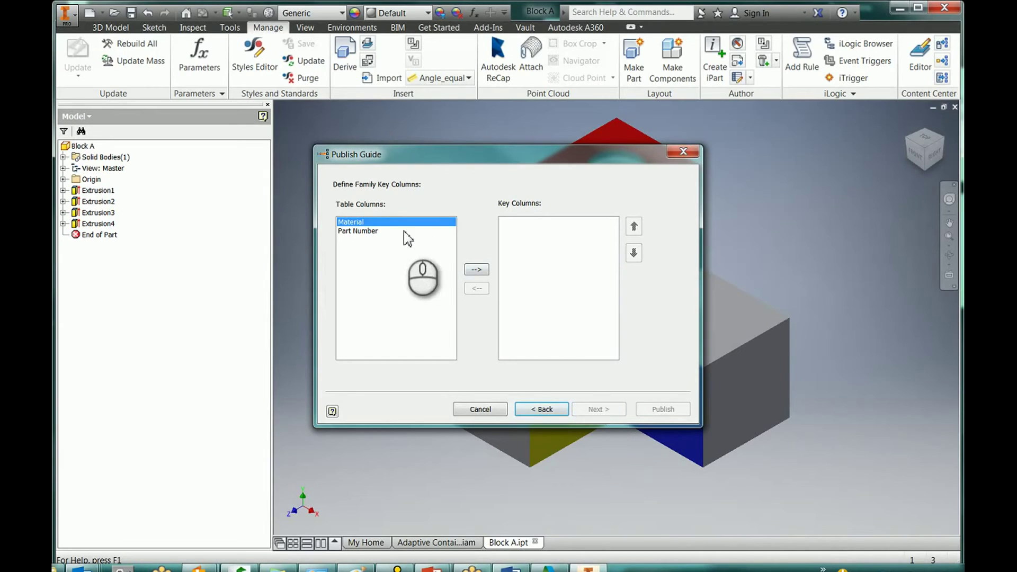
Add Material and Part Number as the family key columns, with Part Number moved below Material
{"action": "left_click", "coordinate": [477, 270]}
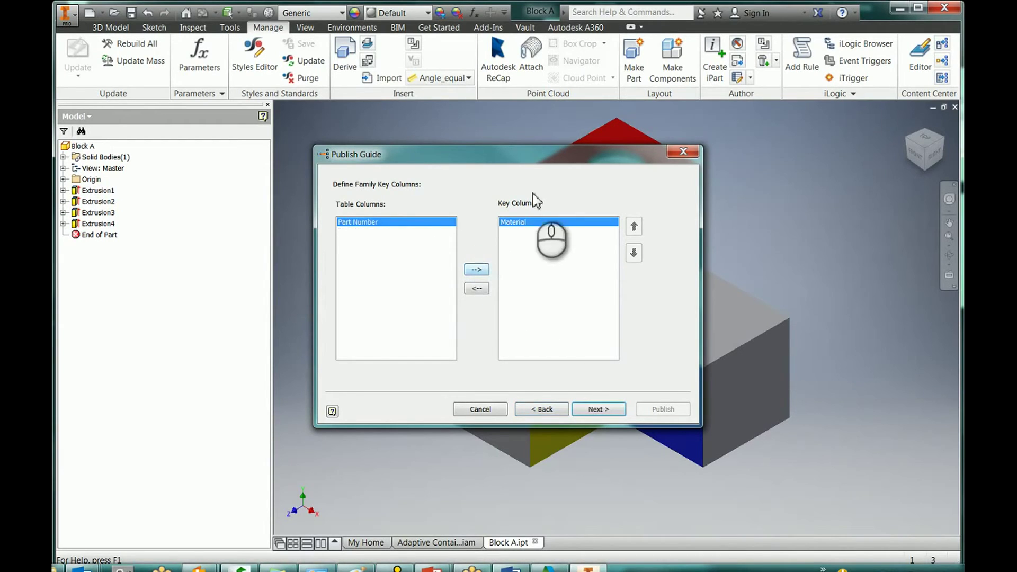
{"action": "left_click", "coordinate": [477, 270]}
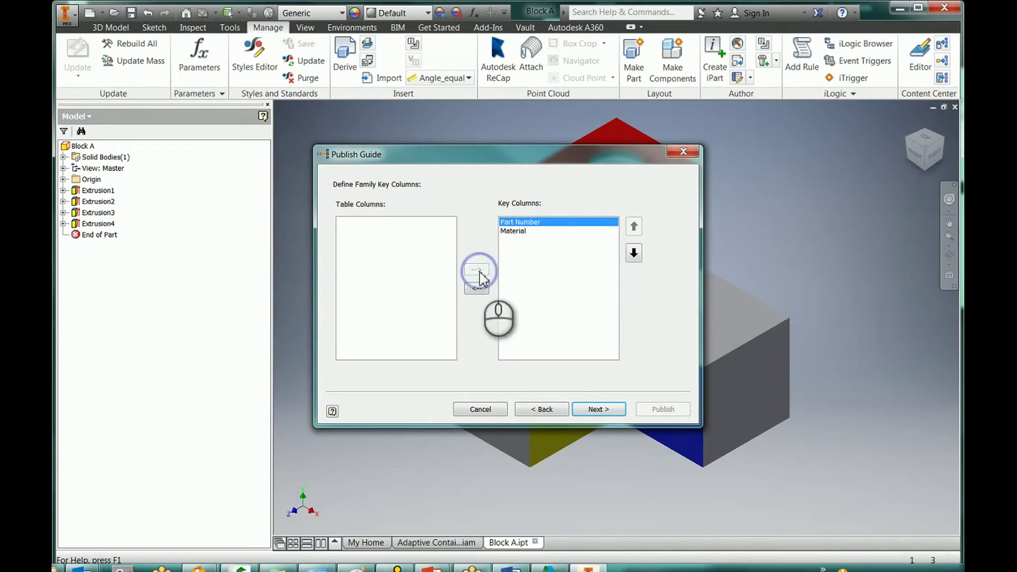
{"action": "left_click", "coordinate": [636, 251]}
{"action": "left_click", "coordinate": [597, 409]}
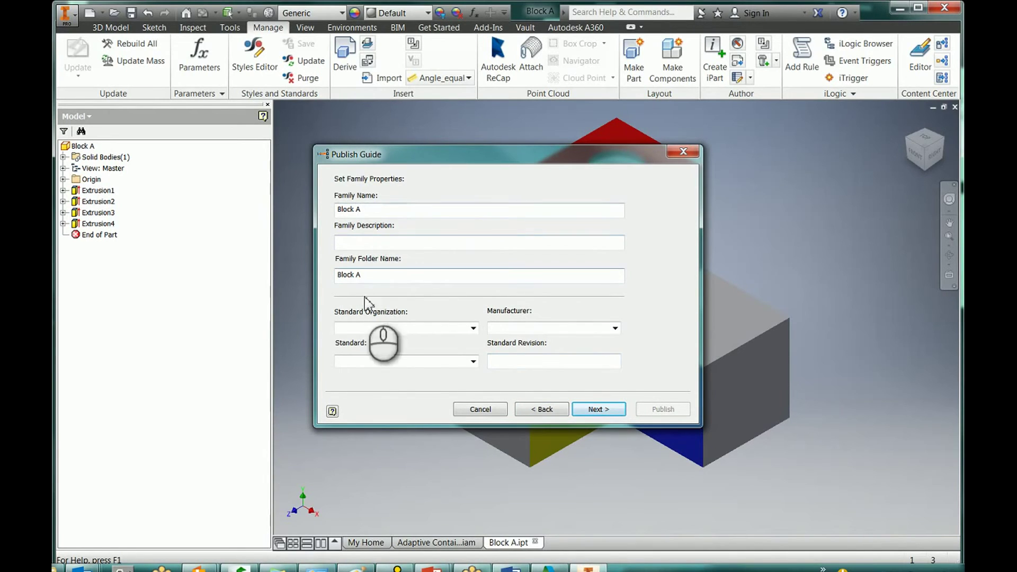
Set the family's standard organization to ANSI and its manufacturer to PennEngineering
{"action": "left_click", "coordinate": [473, 329]}
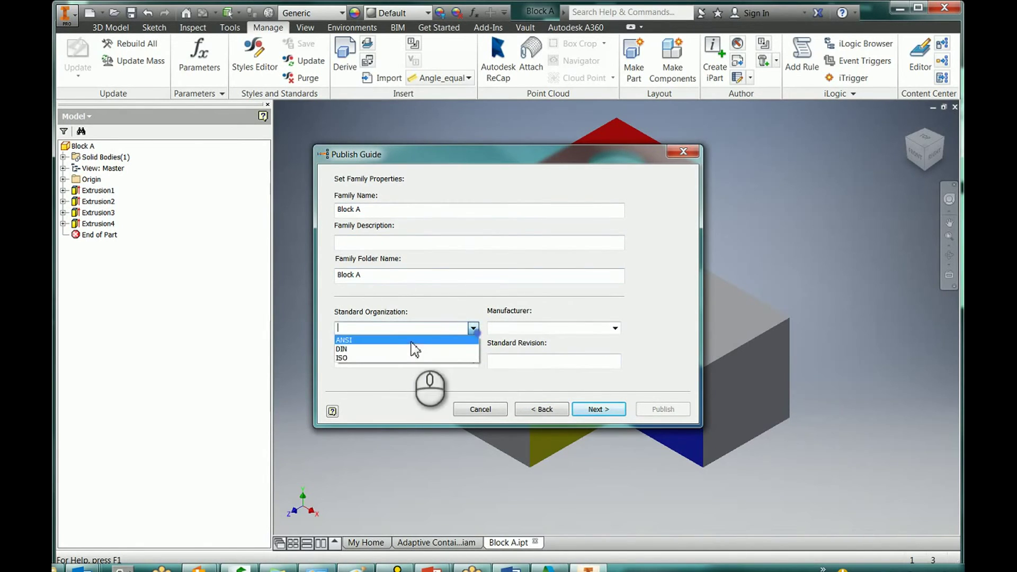
{"action": "left_click", "coordinate": [406, 341]}
{"action": "left_click", "coordinate": [614, 328]}
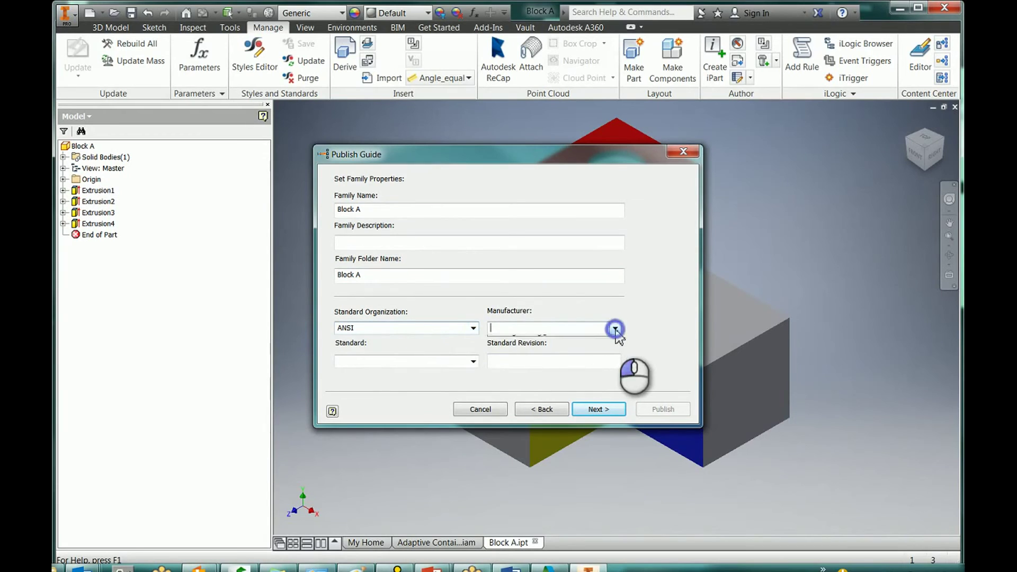
{"action": "left_click", "coordinate": [538, 341]}
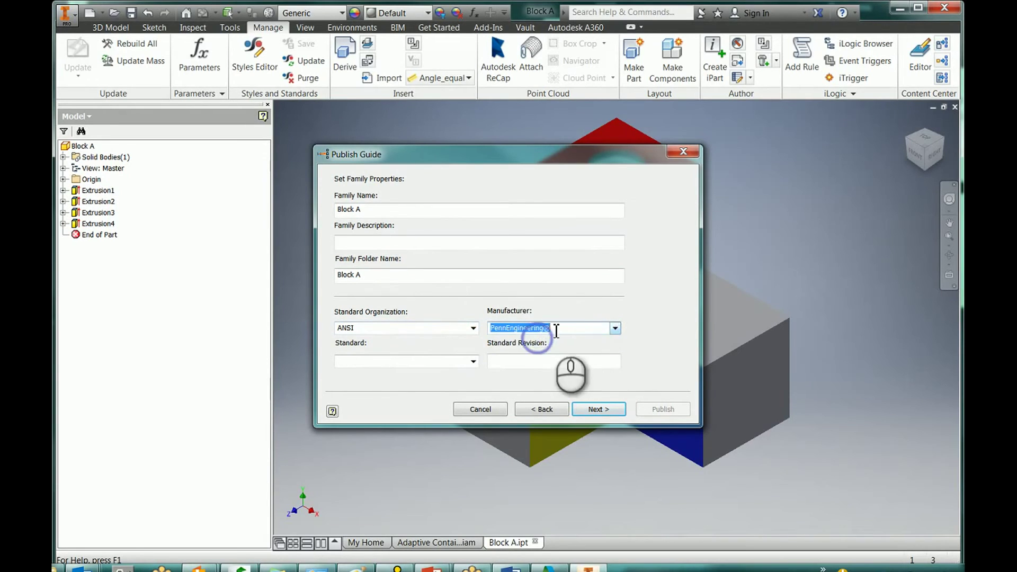
Accept the family properties, keep the default thumbnail image and publish the Block A family
{"action": "left_click", "coordinate": [596, 410]}
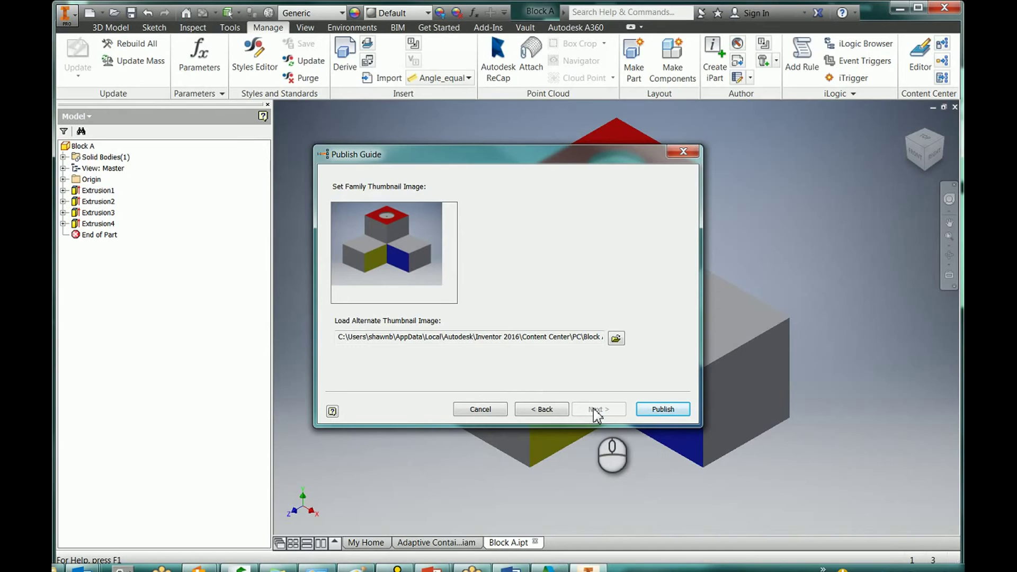
{"action": "left_click", "coordinate": [596, 413]}
{"action": "left_click", "coordinate": [659, 415]}
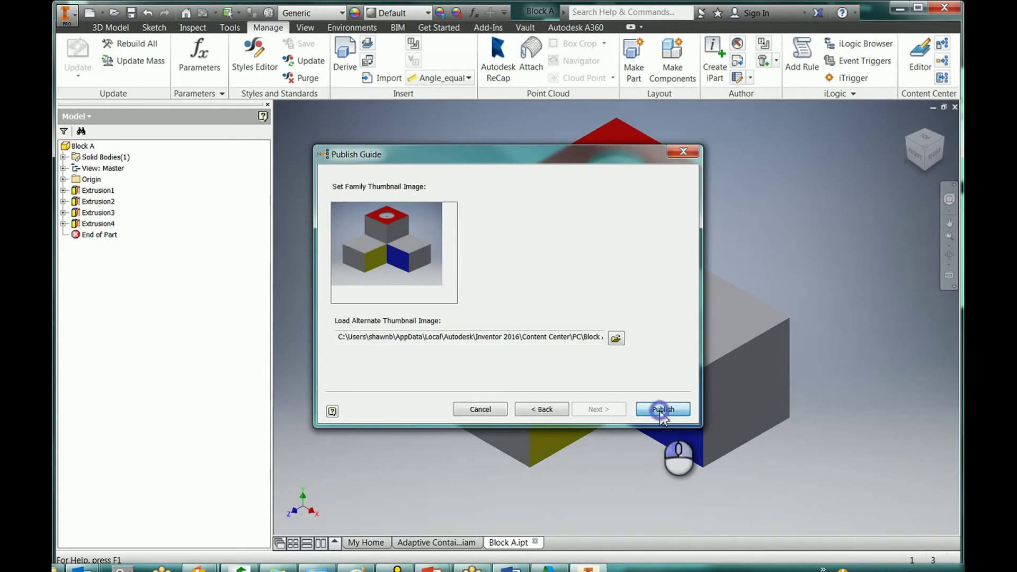